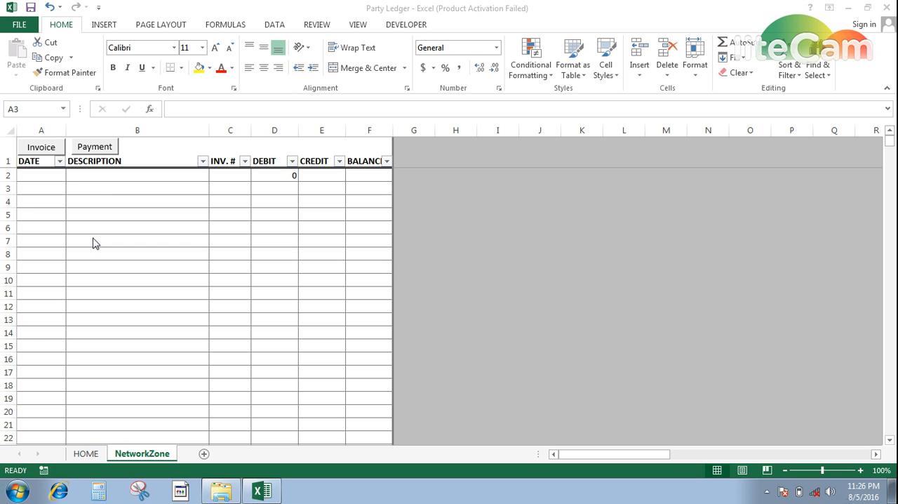
Fill in a new invoice for the NetworkZone ledger: date 08/05/2016, description LLD, invoice number 1, debit 124000.
left_click(44, 147)
left_click(45, 147)
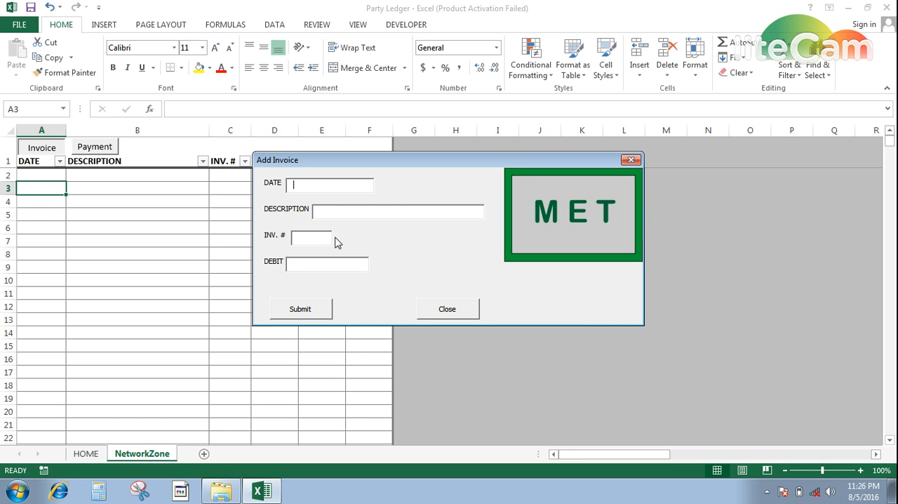
type("08/05/2016")
type("I")
type("LD")
key("Tab")
type("1")
type("12")
type("400")
type("0")
Submit the invoice entry to the ledger and close the invoice form.
key("Tab")
key("Return")
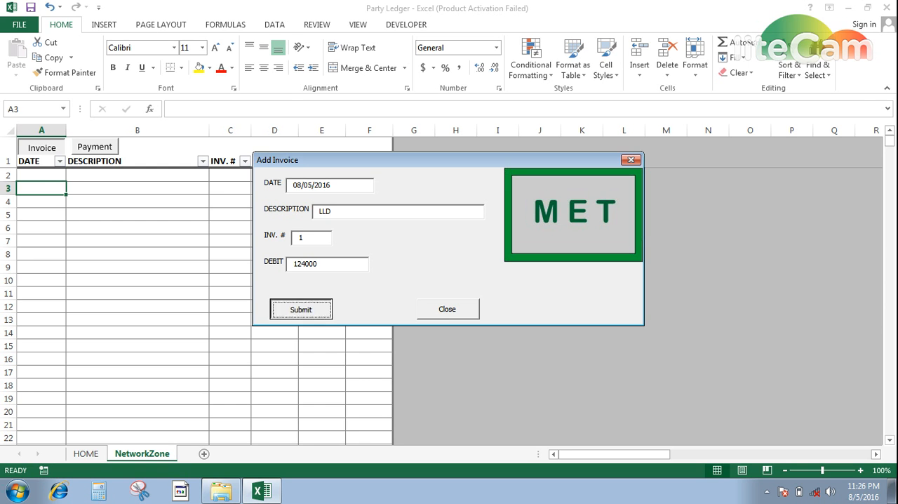
key("Tab")
key("Return")
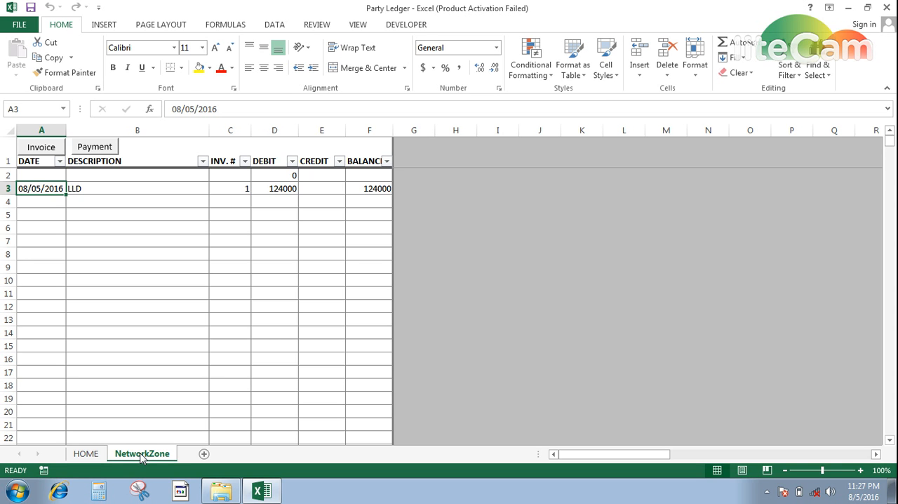
Fill in a new payment for the NetworkZone ledger: date 08/05/2016, description CASH, credit 48000.
key("Down")
key("Up")
left_click(96, 152)
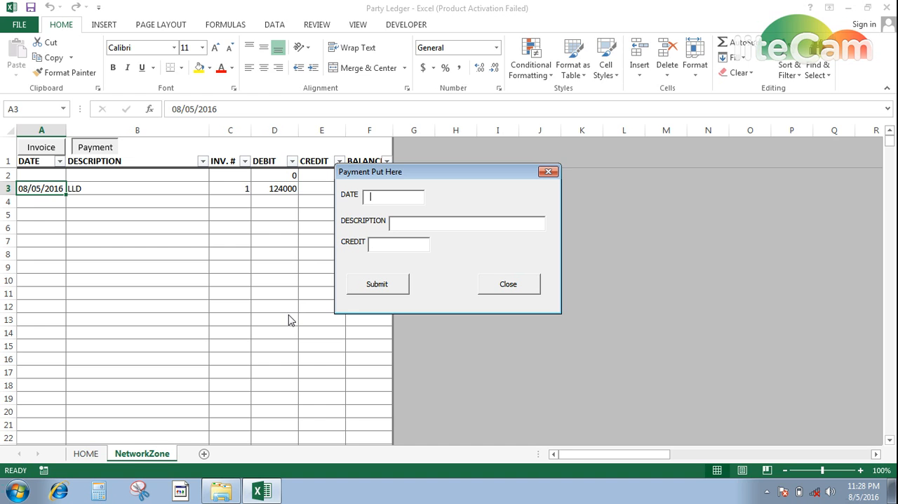
type("08/05/2016")
type("CASH")
key("Tab")
type("48000")
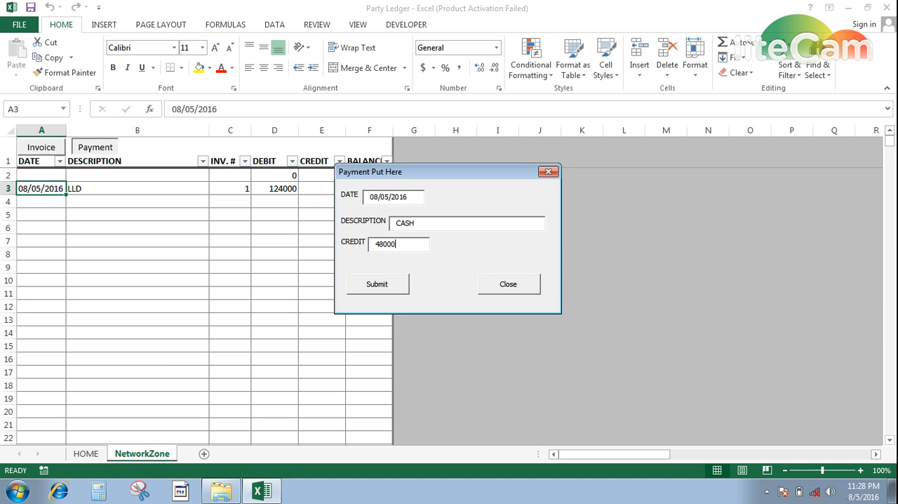
Submit the payment entry to the ledger and close the payment form.
key("Tab")
key("Return")
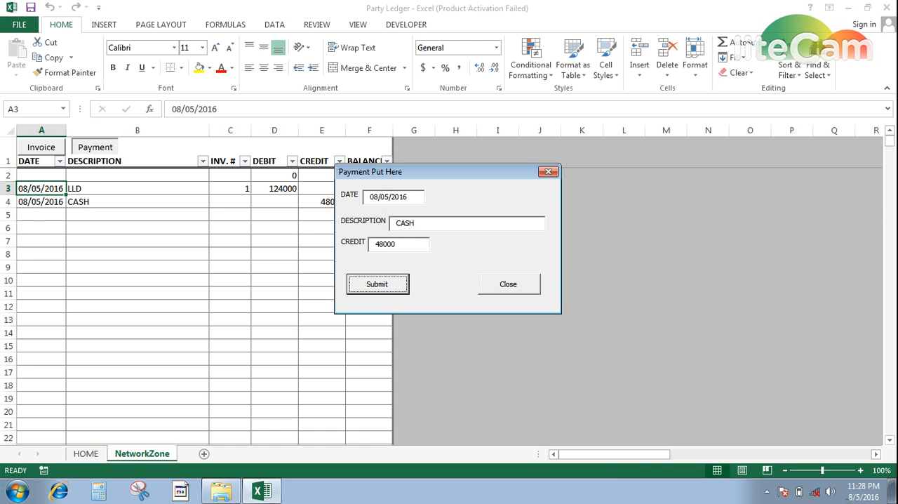
key("Tab")
key("Return")
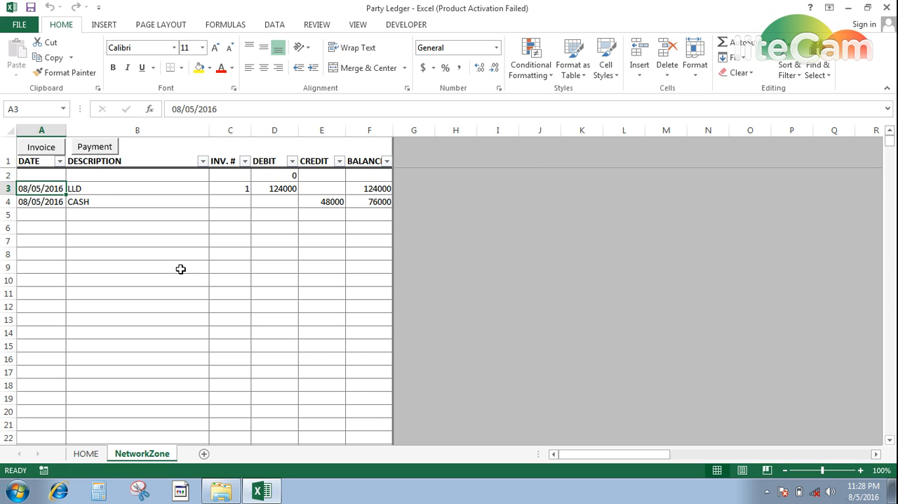
left_click(103, 150)
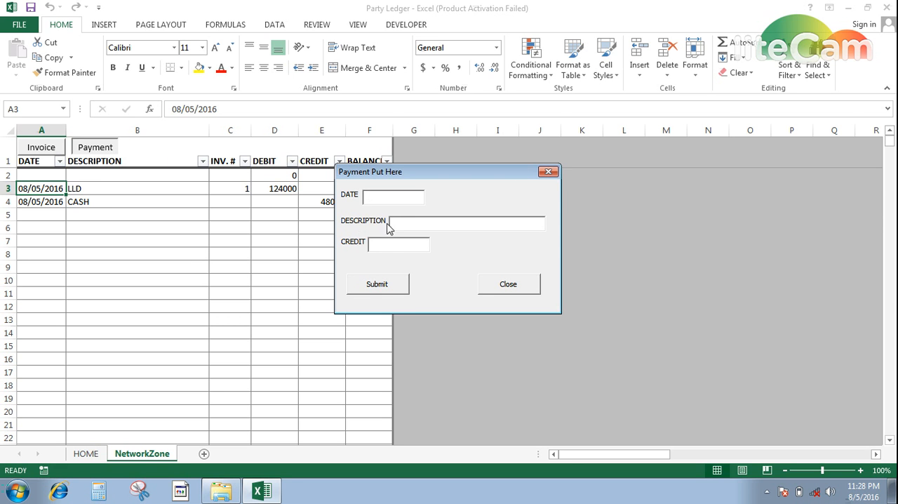
left_click(526, 287)
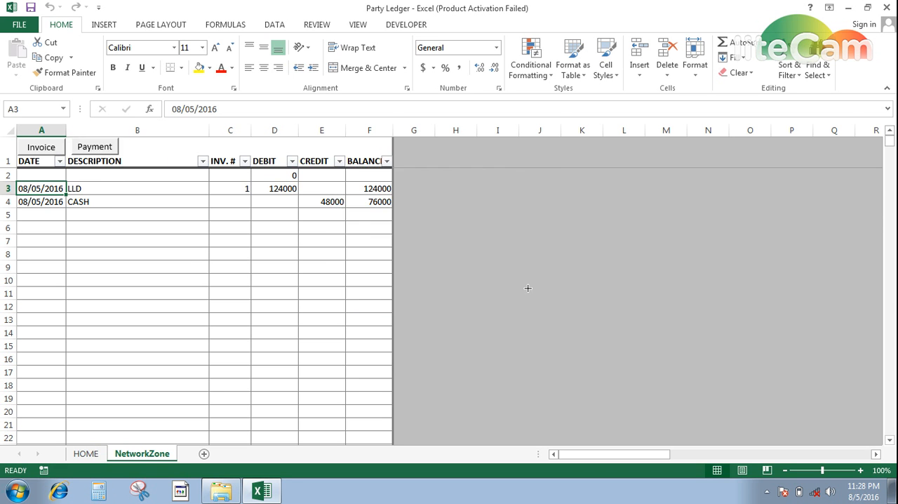
left_click(43, 216)
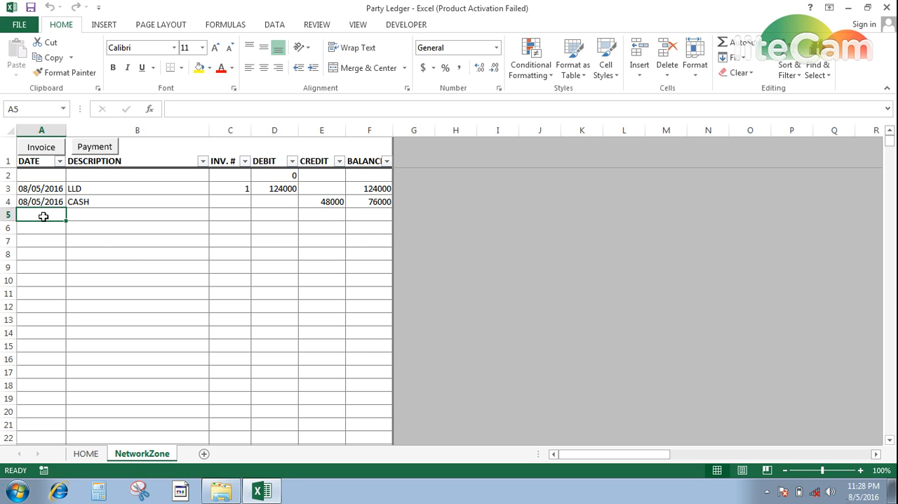
key("Right")
key("Right")
key("Right")
key("Right")
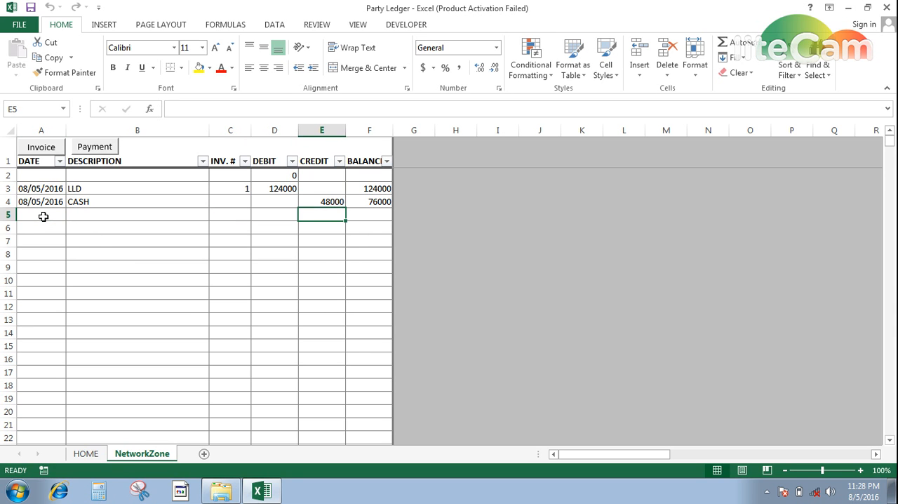